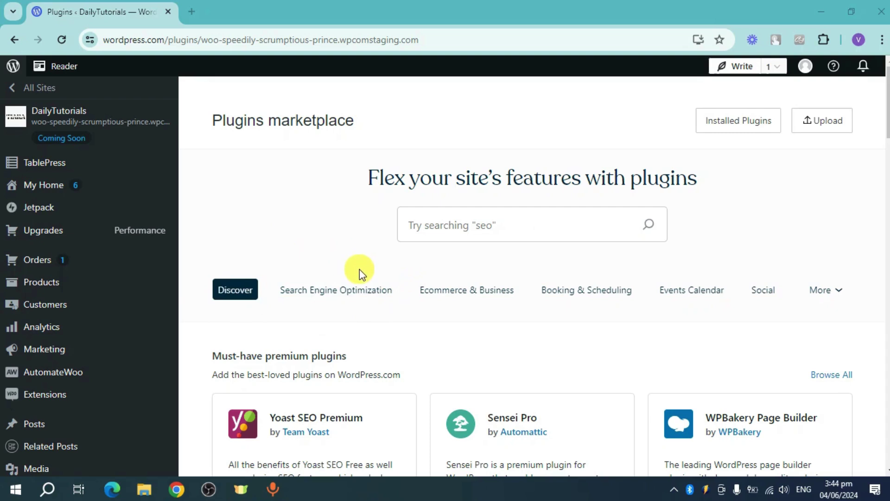
Step: Search the plugins marketplace for "ctx feed" and install and activate the CTX Feed – WooCommerce Product Feed Manager plugin
{"action": "left_click", "coordinate": [510, 222]}
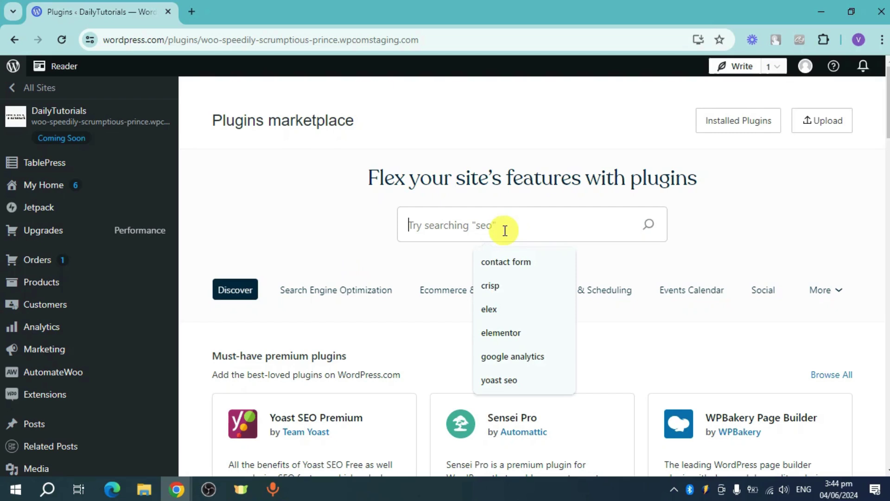
{"action": "type", "text": "ctx feed"}
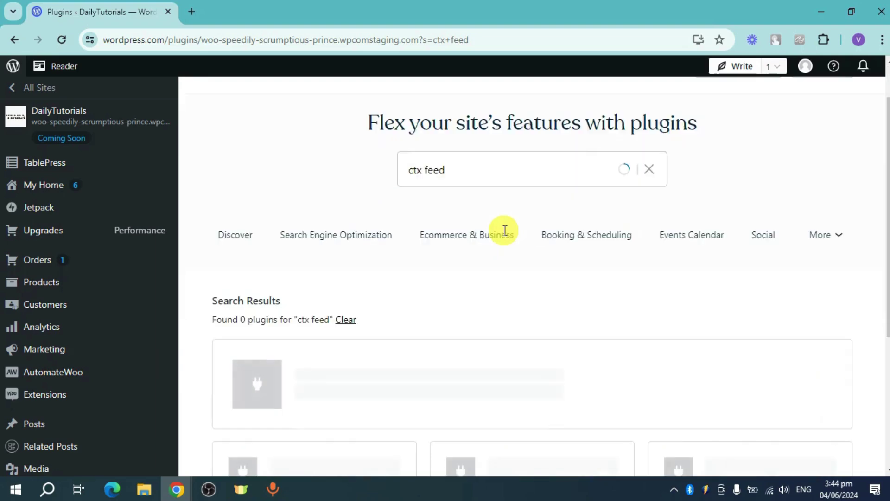
{"action": "scroll", "coordinate": [366, 264], "scroll_direction": "down", "scroll_amount": 3}
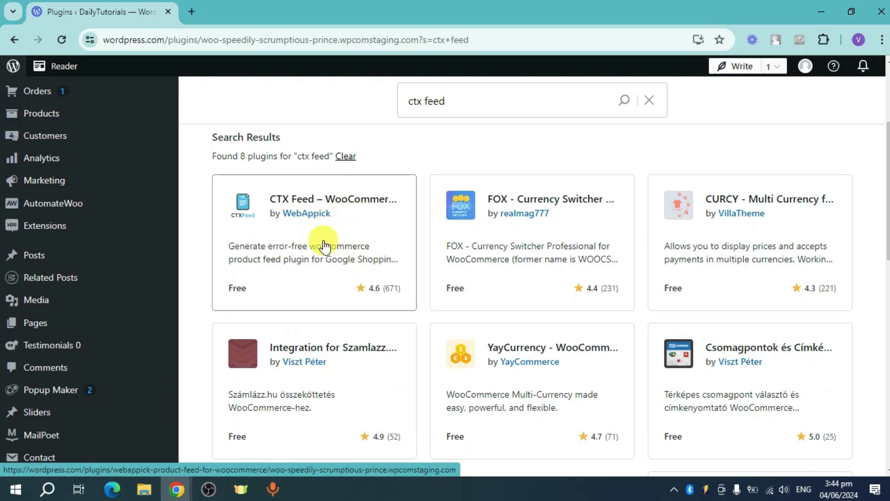
{"action": "left_click", "coordinate": [348, 254]}
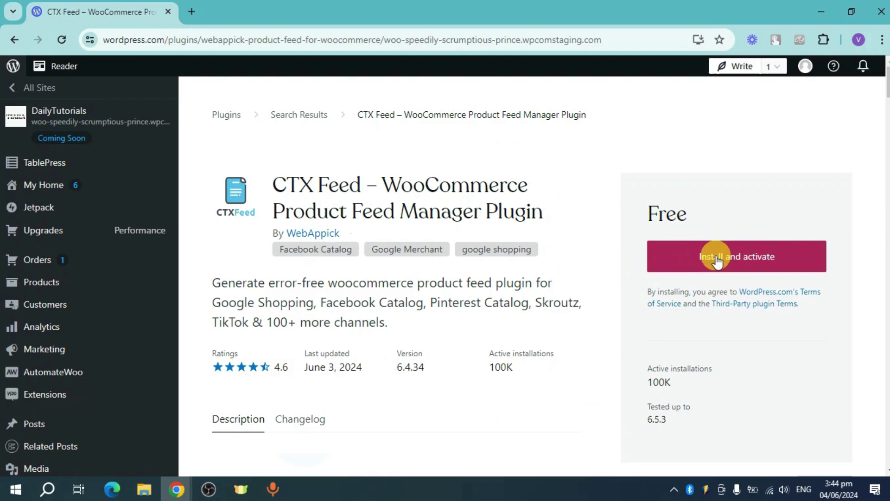
{"action": "left_click", "coordinate": [716, 257]}
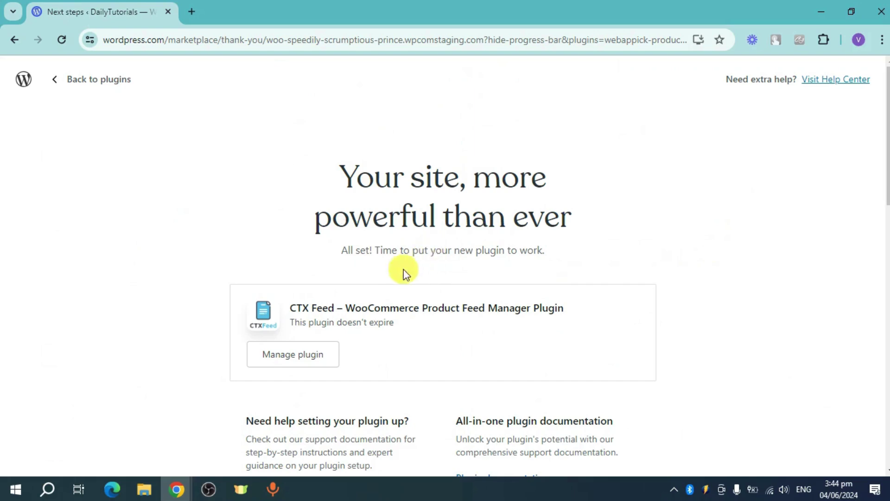
Step: Go to the installed plugins list and open CTX Feed's Manage Feeds page
{"action": "left_click", "coordinate": [297, 364]}
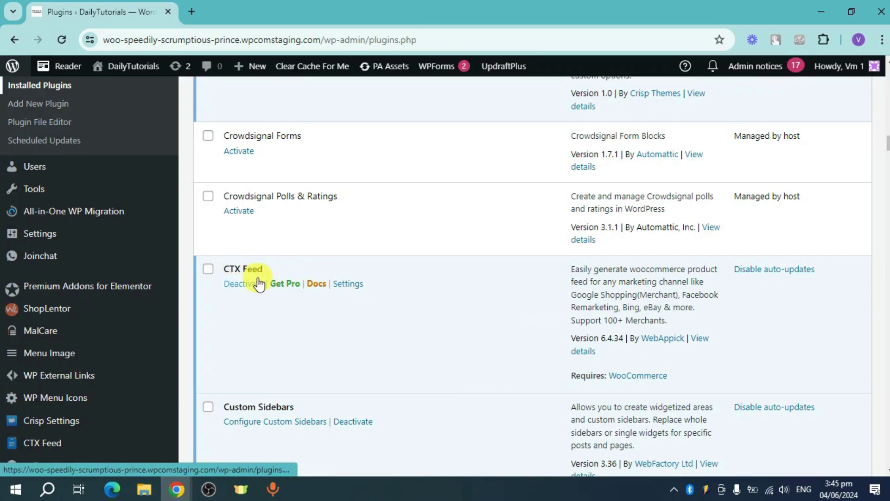
{"action": "scroll", "coordinate": [93, 318], "scroll_direction": "down", "scroll_amount": 3}
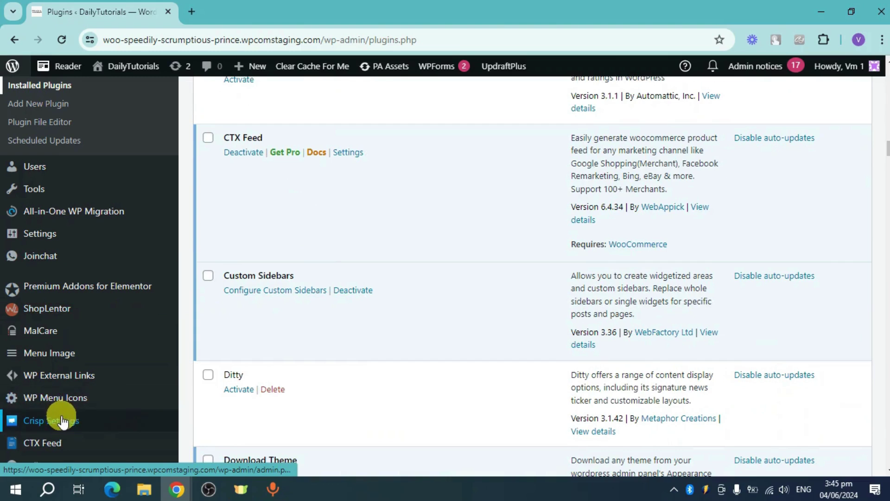
{"action": "mouse_move", "coordinate": [62, 448]}
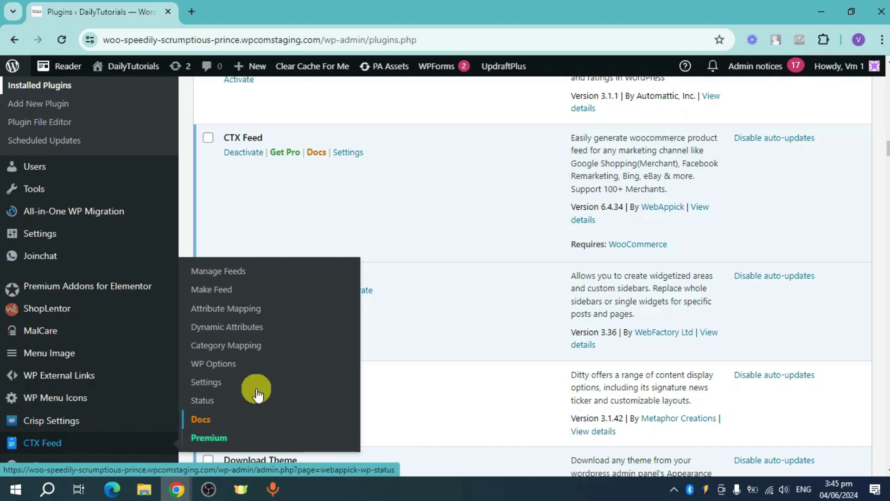
{"action": "left_click", "coordinate": [238, 273]}
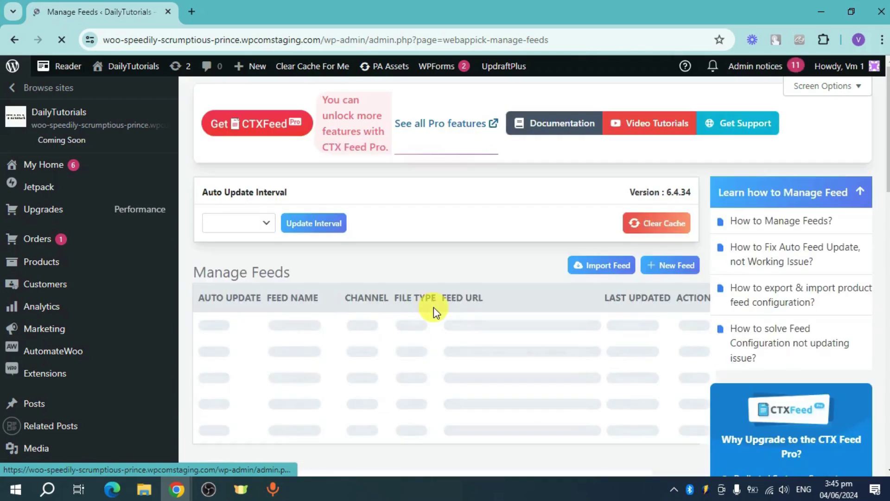
Step: Start a new product feed with Philippines as the country and Facebook Catalog / Instagram as the template
{"action": "scroll", "coordinate": [491, 310], "scroll_direction": "down", "scroll_amount": 3}
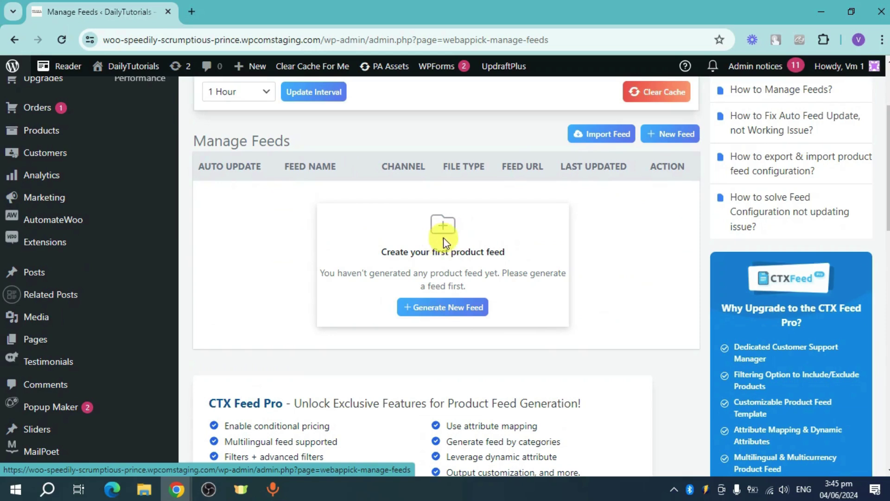
{"action": "left_click", "coordinate": [650, 134]}
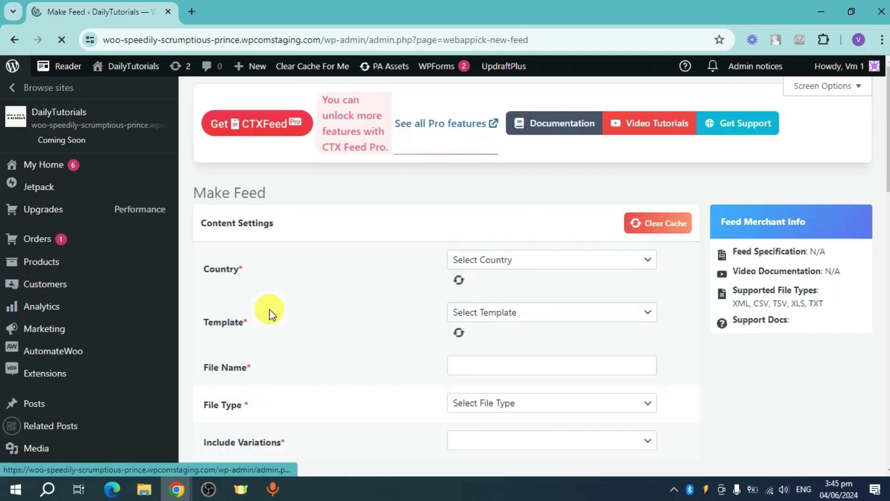
{"action": "scroll", "coordinate": [394, 313], "scroll_direction": "down", "scroll_amount": 1}
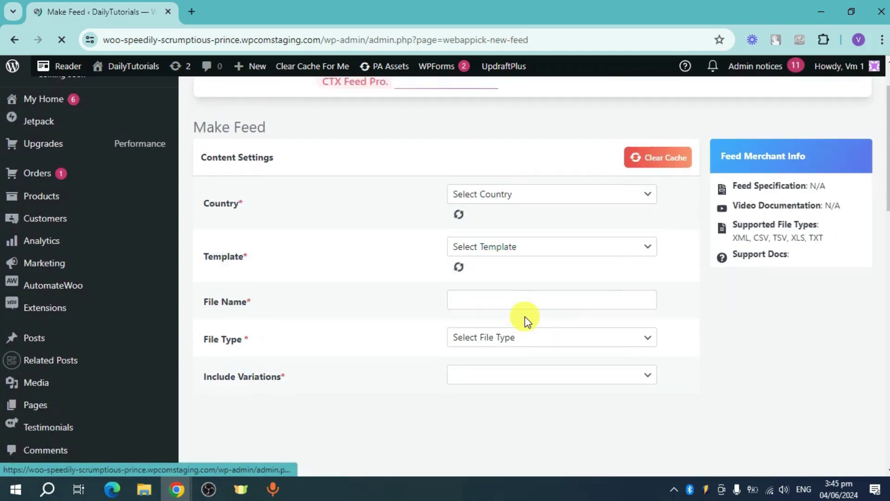
{"action": "left_click", "coordinate": [530, 197]}
{"action": "left_click", "coordinate": [532, 194]}
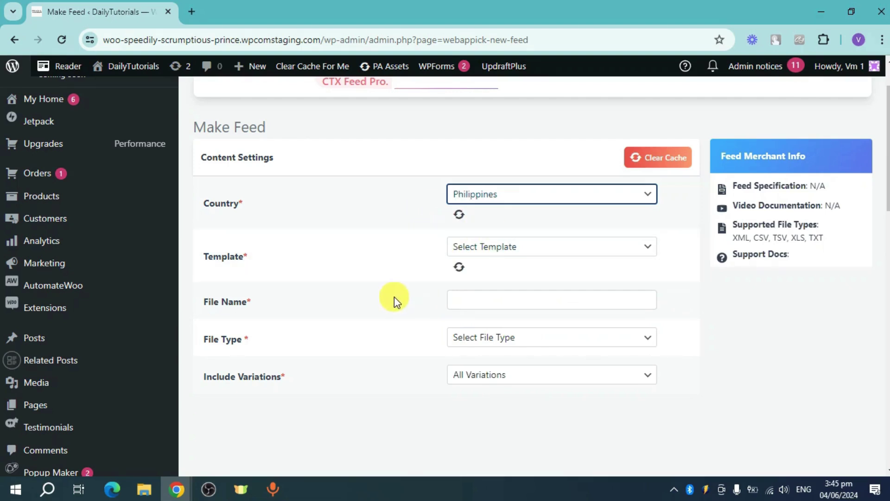
{"action": "left_click", "coordinate": [482, 248]}
{"action": "scroll", "coordinate": [508, 210], "scroll_direction": "down", "scroll_amount": 1}
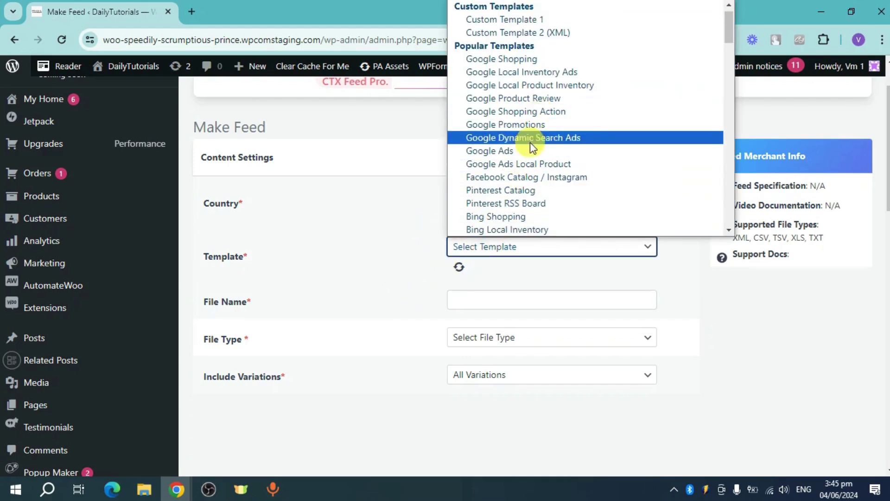
{"action": "left_click", "coordinate": [558, 176]}
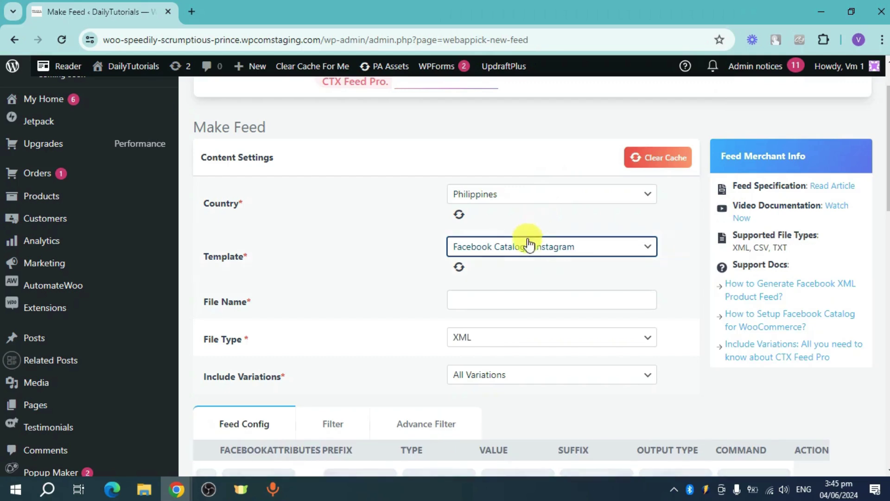
Step: Name the feed file fbcatlog123 and set its file type to CSV
{"action": "left_click", "coordinate": [493, 299]}
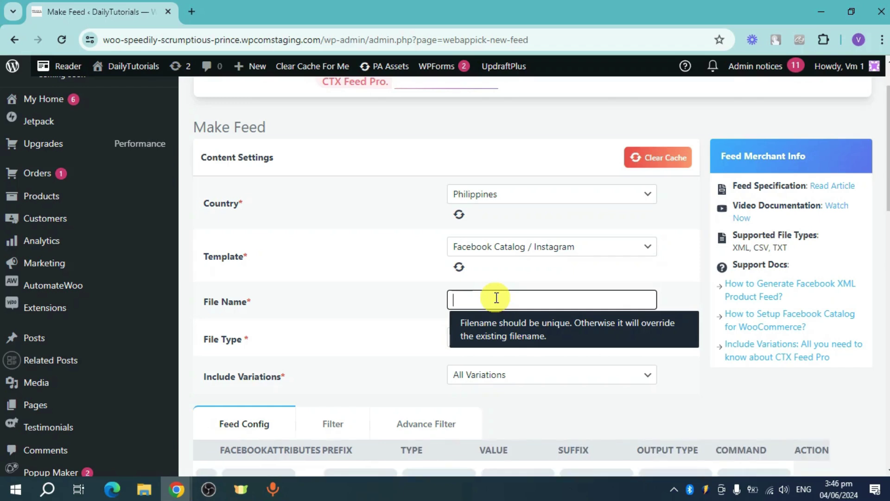
{"action": "type", "text": "f"}
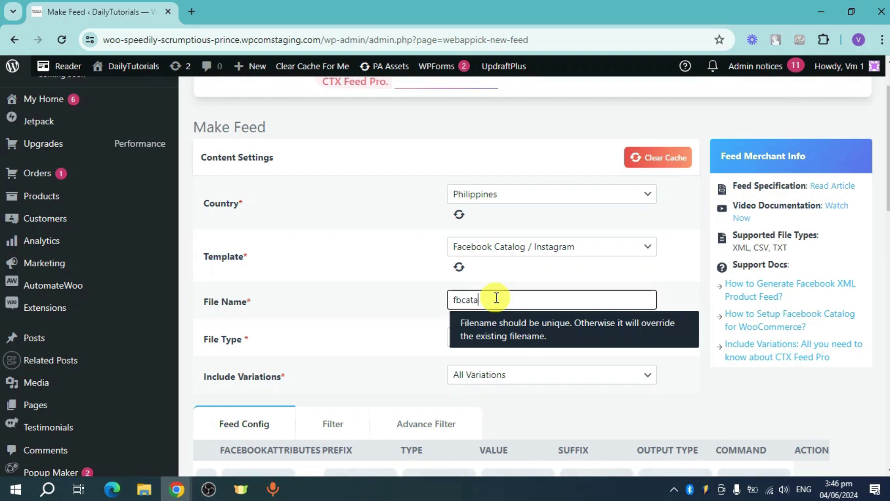
{"action": "type", "text": "bcatlog123"}
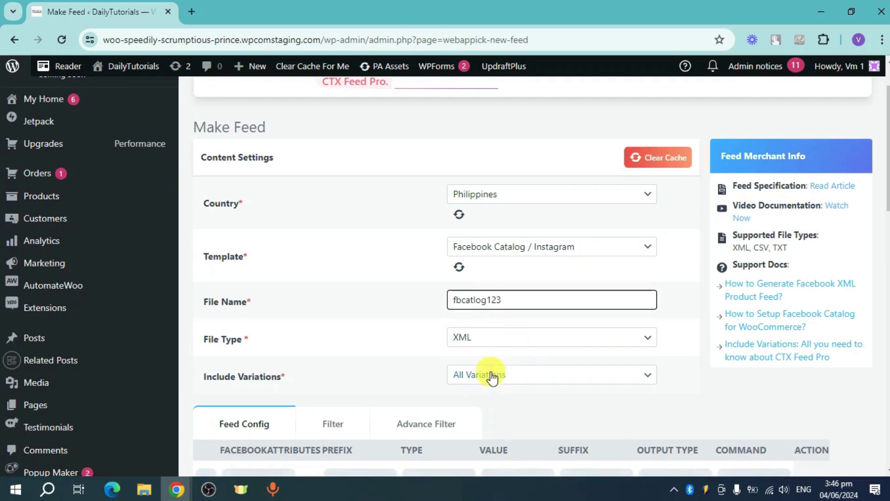
{"action": "scroll", "coordinate": [493, 377], "scroll_direction": "down", "scroll_amount": 4}
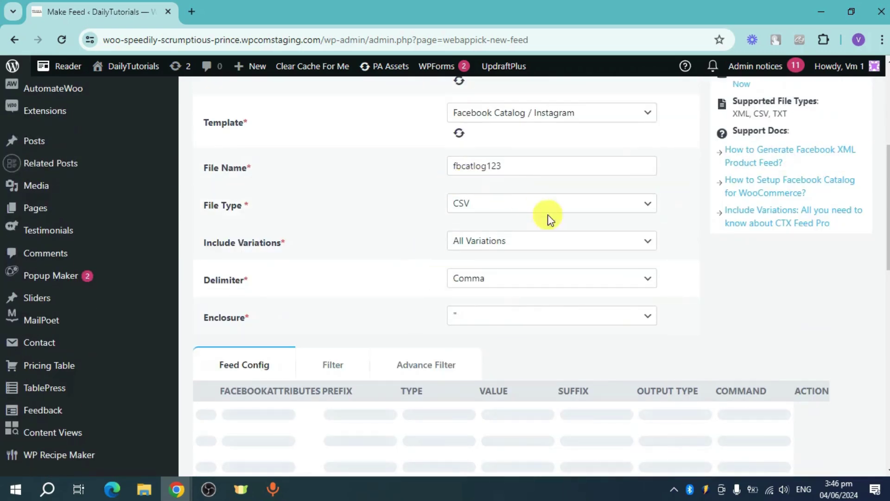
Step: Update and generate the feed, then open the generated CSV feed link in a new tab
{"action": "scroll", "coordinate": [549, 217], "scroll_direction": "down", "scroll_amount": 3}
{"action": "scroll", "coordinate": [549, 249], "scroll_direction": "down", "scroll_amount": 2}
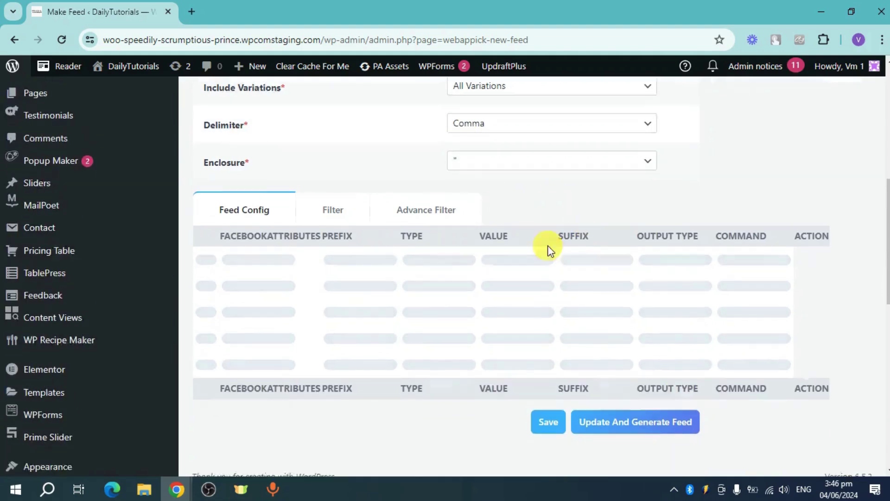
{"action": "left_click", "coordinate": [607, 367]}
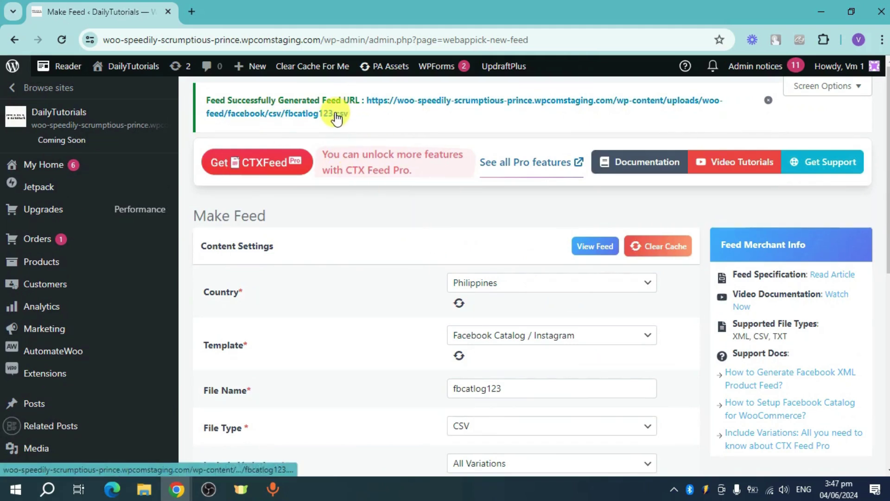
{"action": "right_click", "coordinate": [461, 106]}
{"action": "left_click", "coordinate": [484, 114]}
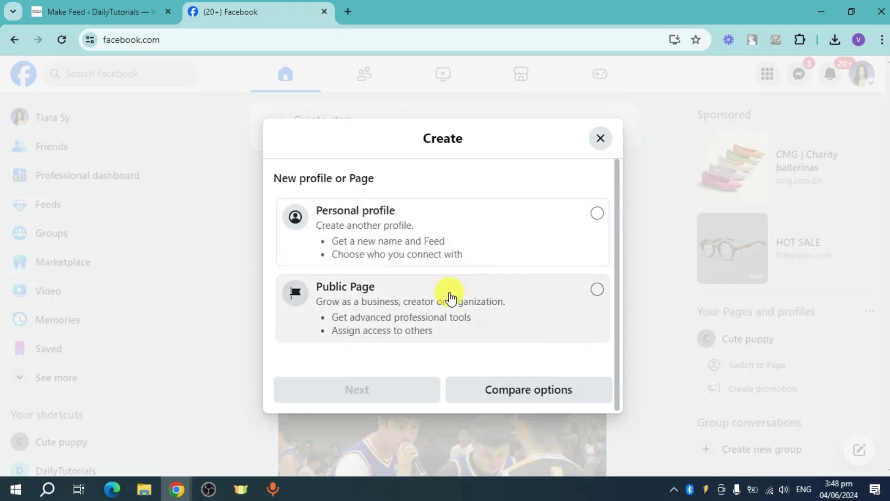
Step: On Facebook, start creating a Public Page and name it DailyTutorials
{"action": "left_click", "coordinate": [512, 316]}
{"action": "left_click", "coordinate": [378, 391]}
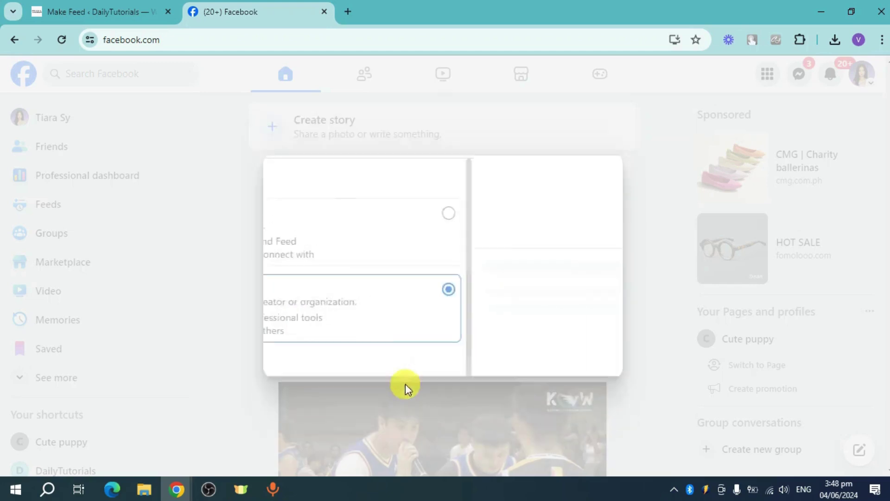
{"action": "left_click", "coordinate": [446, 419]}
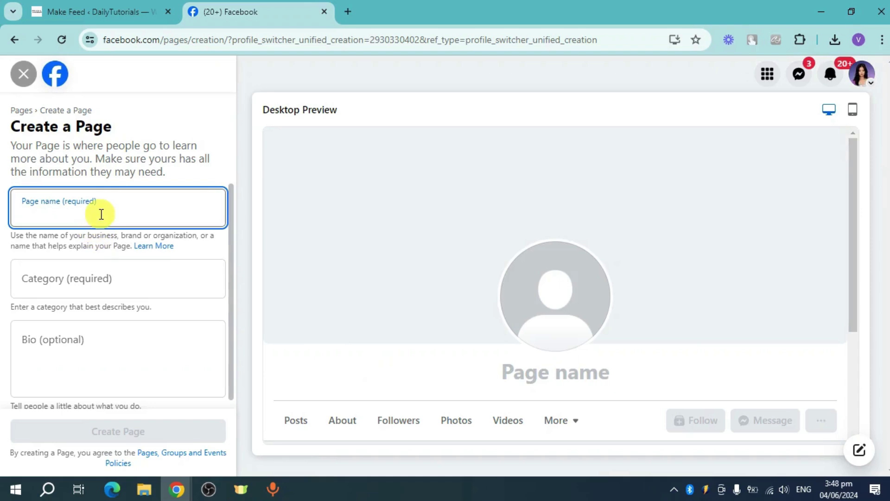
{"action": "type", "text": "Dail"}
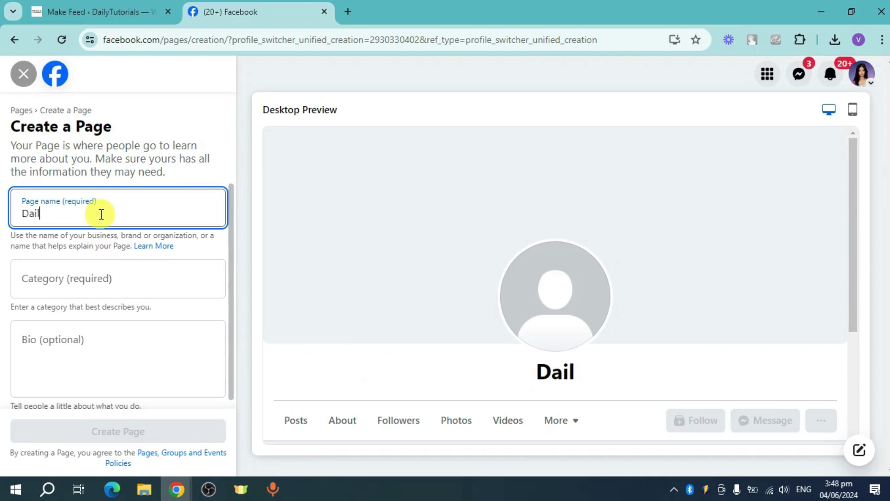
{"action": "type", "text": "yTutorials"}
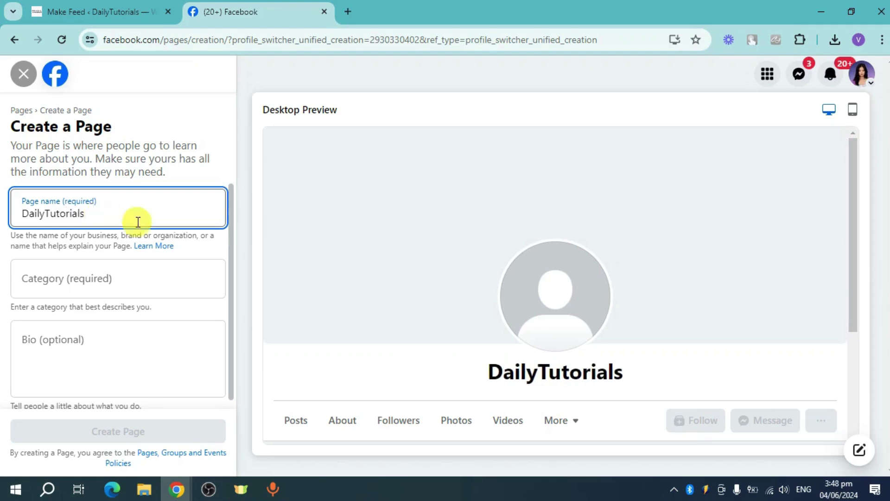
Step: Search the Page categories for ecommerce
{"action": "left_click", "coordinate": [121, 283]}
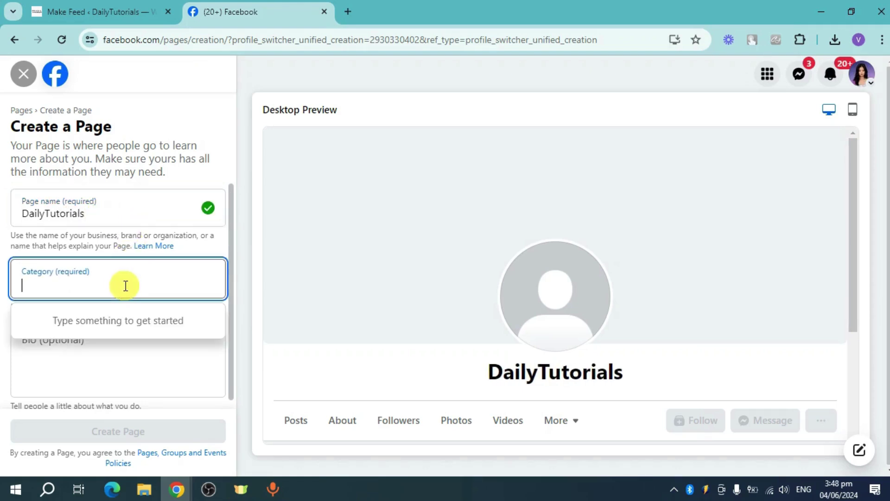
{"action": "type", "text": "ec"}
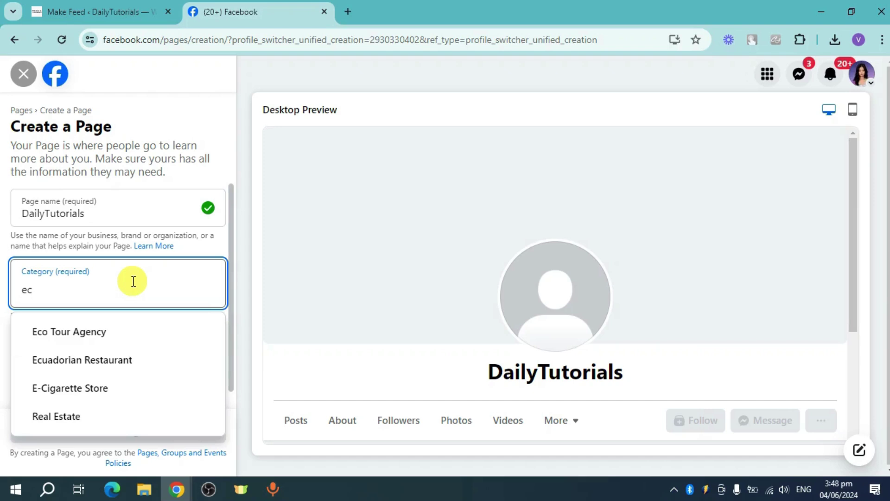
{"action": "type", "text": "om"}
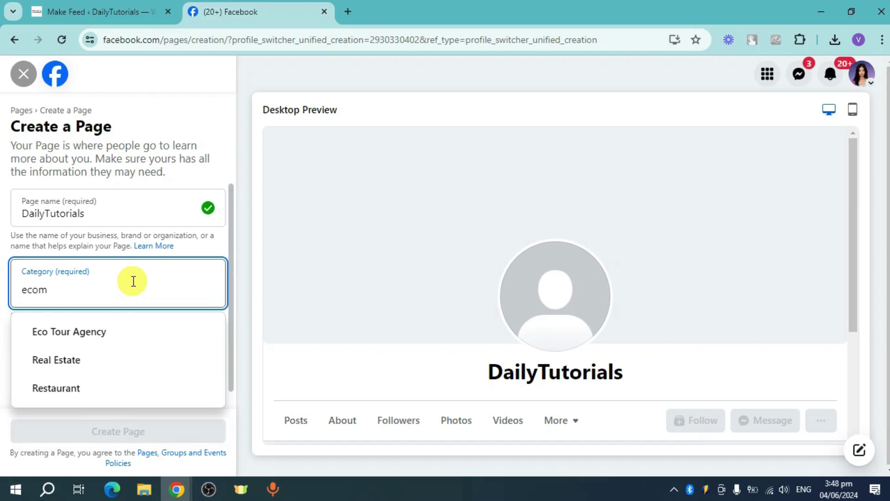
{"action": "type", "text": "erc"}
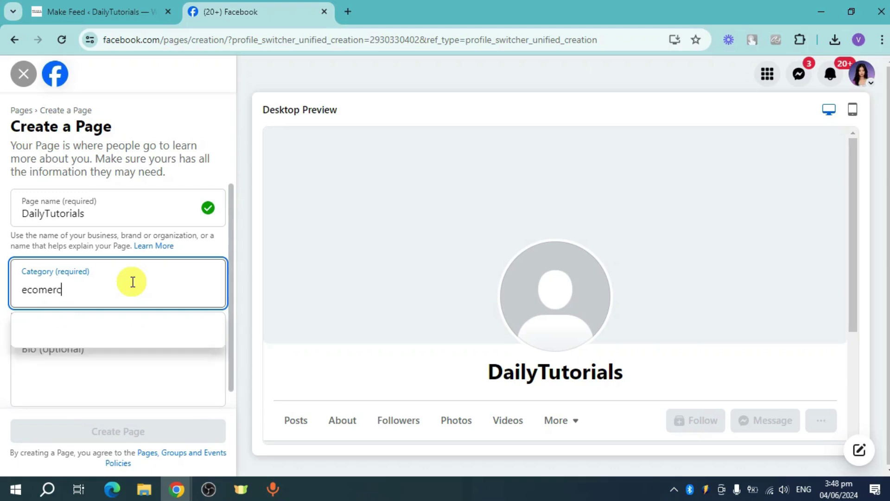
{"action": "type", "text": "e"}
{"action": "key", "text": "BackSpace"}
{"action": "key", "text": "BackSpace"}
{"action": "key", "text": "BackSpace"}
{"action": "key", "text": "BackSpace"}
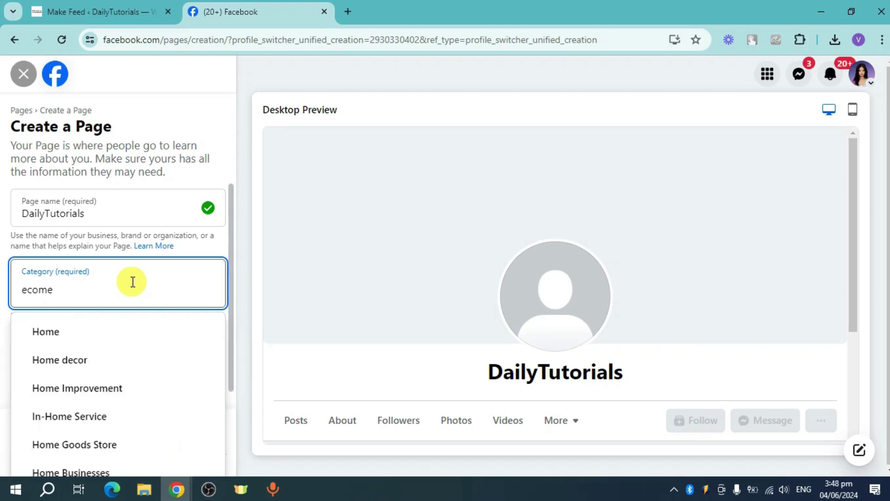
{"action": "type", "text": "m"}
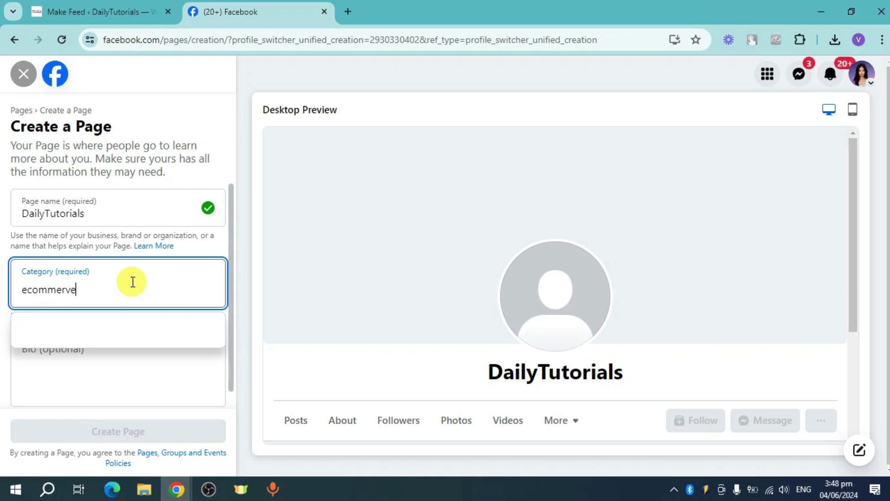
{"action": "type", "text": "erce"}
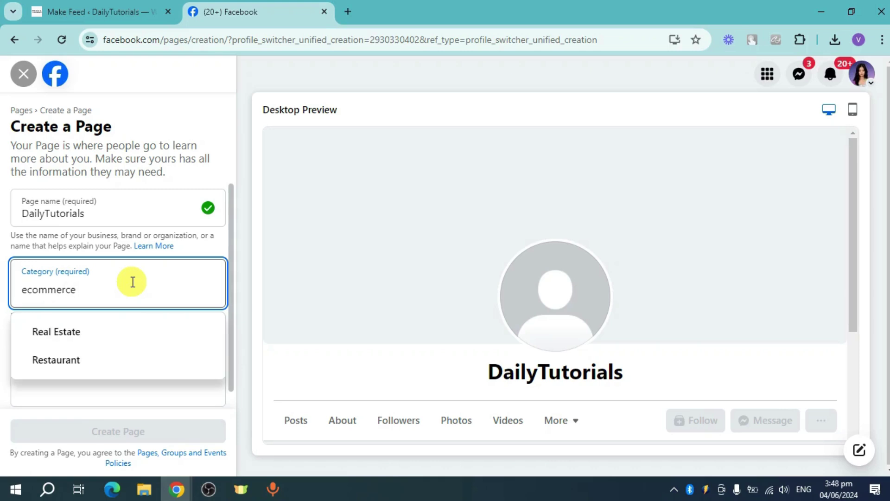
{"action": "left_click", "coordinate": [109, 390]}
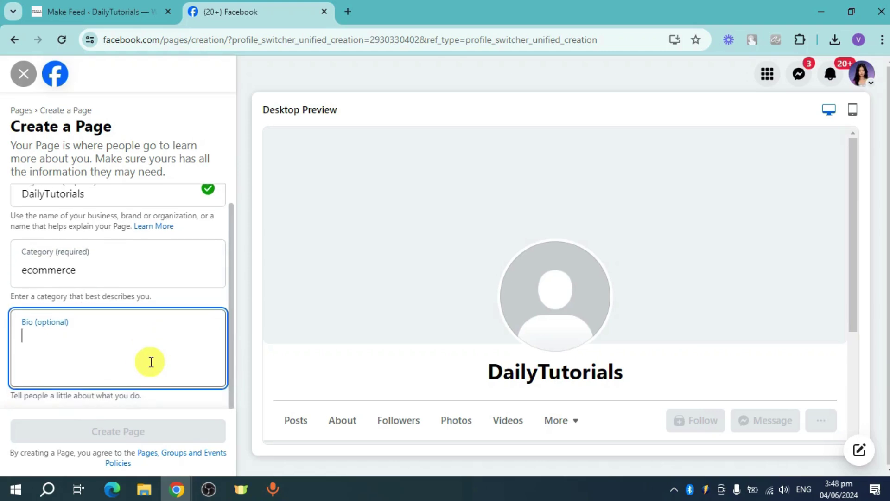
Step: Replace the category search text with reta and choose Shopping Mall as the Page category
{"action": "double_click", "coordinate": [129, 271]}
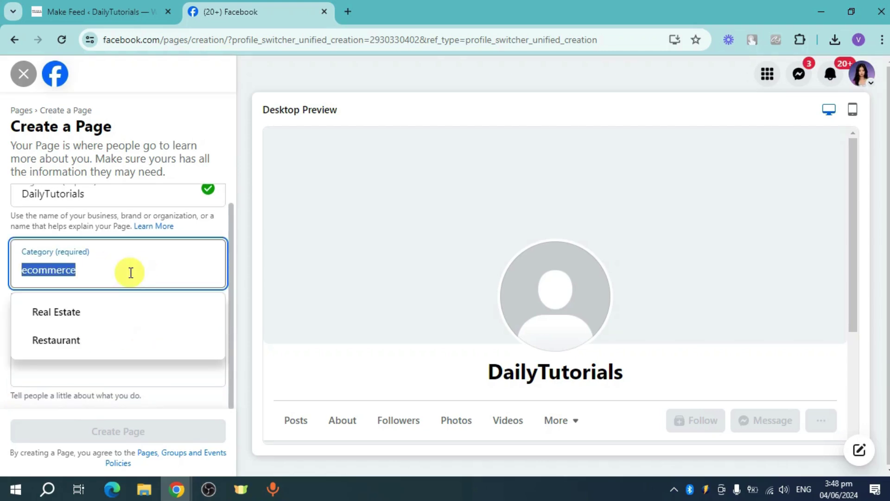
{"action": "type", "text": "r"}
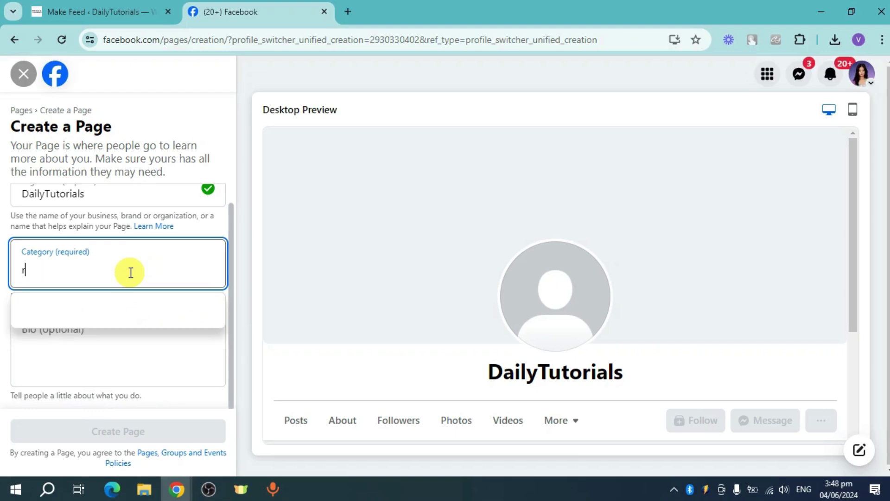
{"action": "type", "text": "et"}
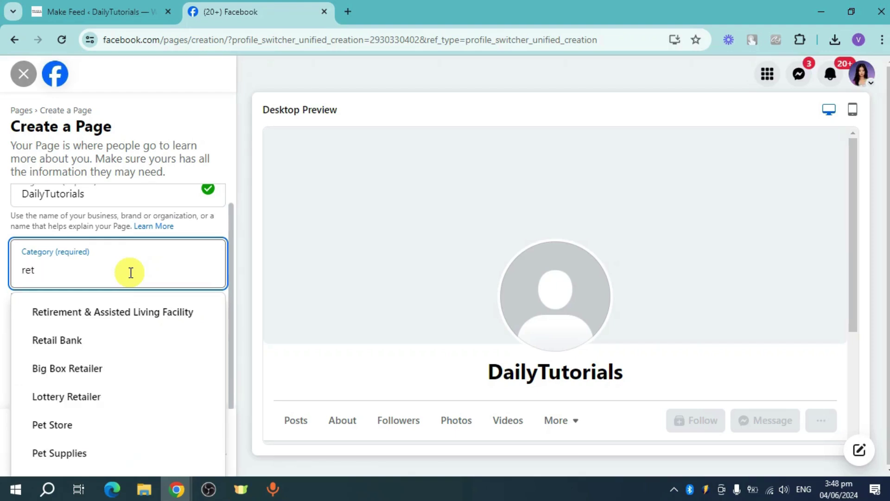
{"action": "type", "text": "a"}
{"action": "scroll", "coordinate": [115, 392], "scroll_direction": "down", "scroll_amount": 2}
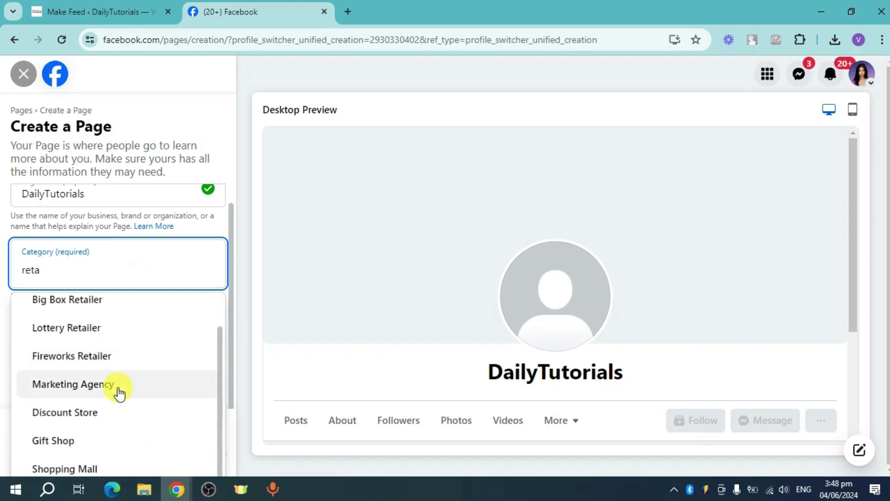
{"action": "left_click", "coordinate": [93, 469]}
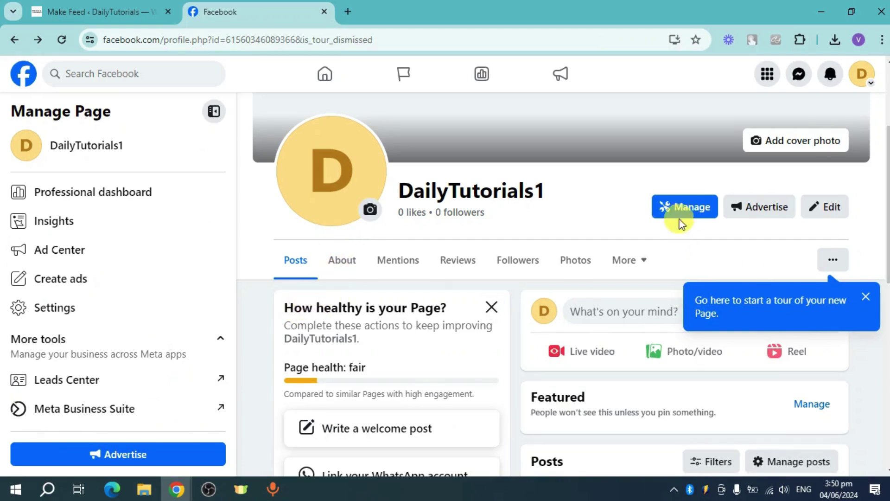
Step: Open the new Page's Professional dashboard and find Meta Business Suite among its platform tools
{"action": "left_click", "coordinate": [687, 206]}
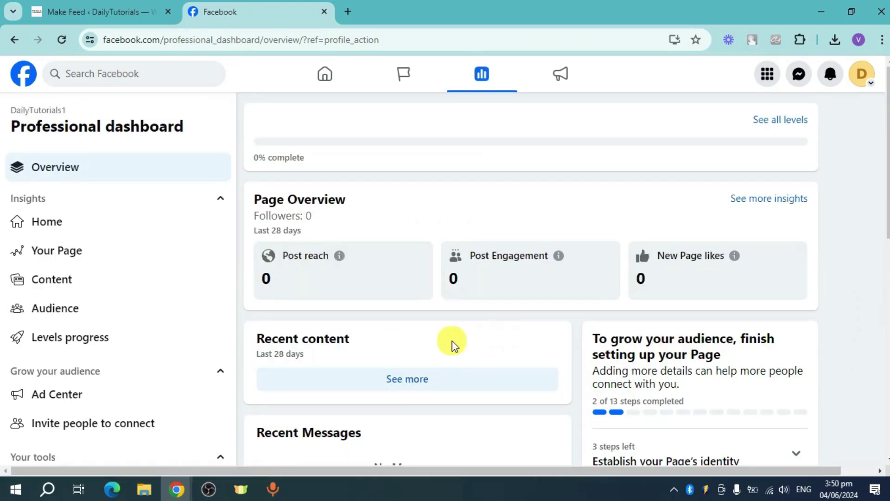
{"action": "left_click", "coordinate": [294, 332]}
{"action": "scroll", "coordinate": [138, 336], "scroll_direction": "down", "scroll_amount": 5}
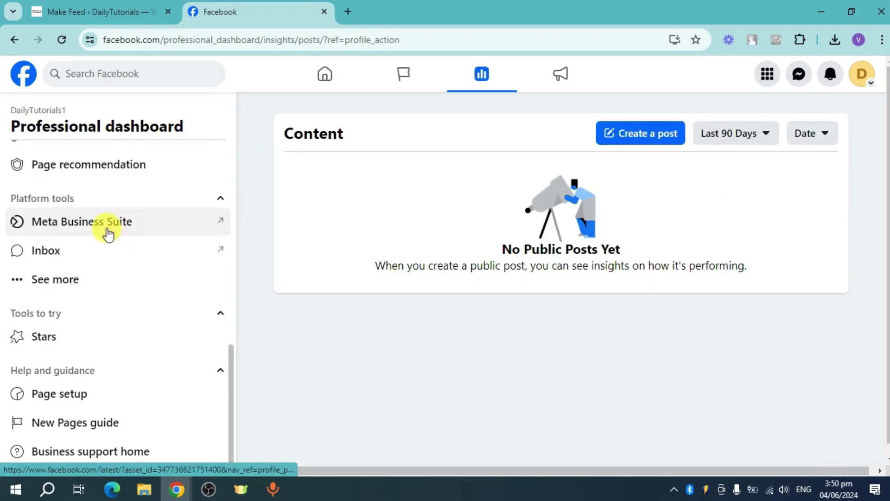